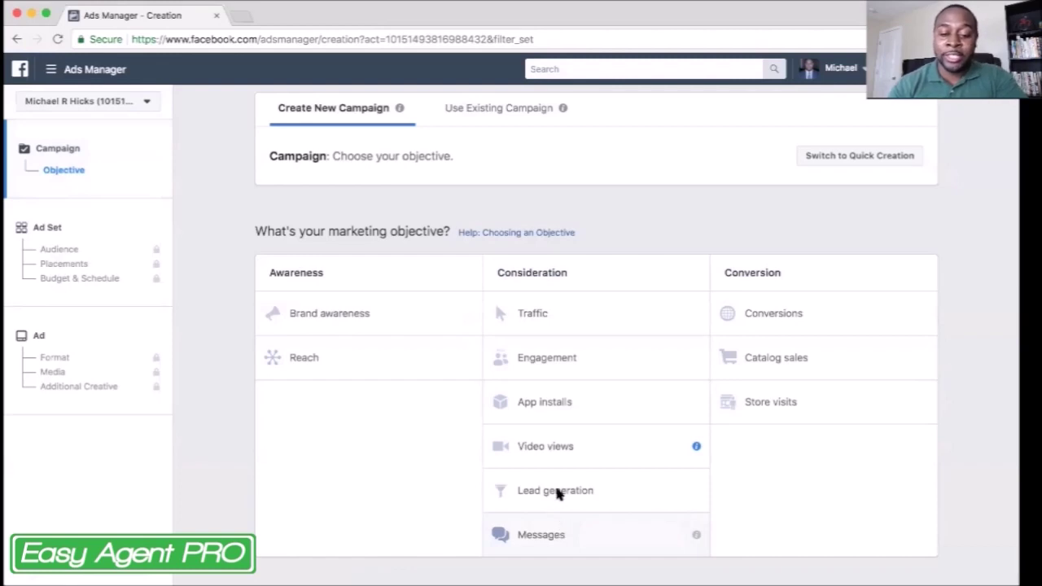
Step: Choose Traffic as the campaign's marketing objective and continue to the ad set settings
left_click(560, 320)
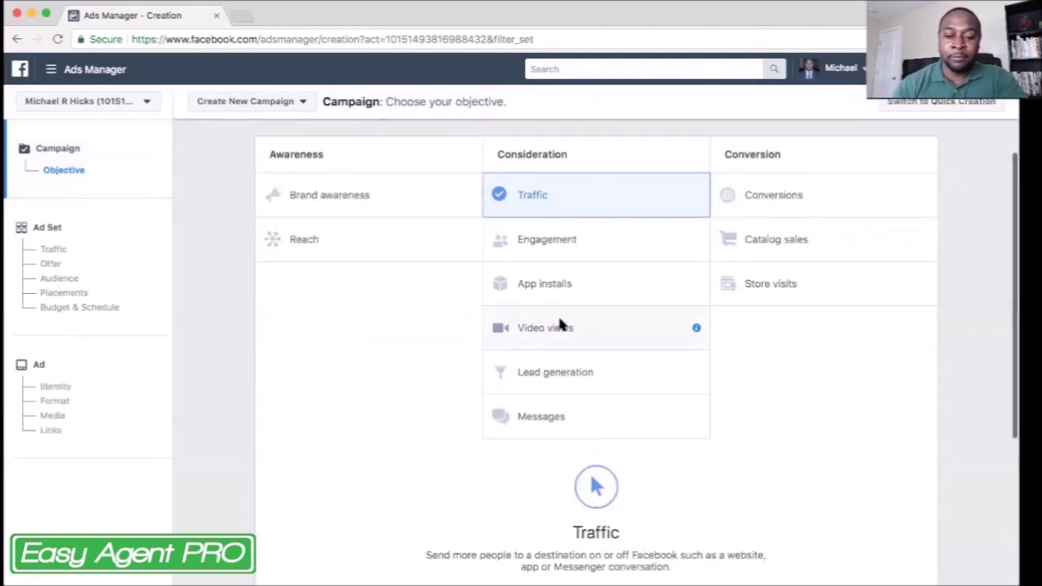
scroll(548, 250, "down", 5)
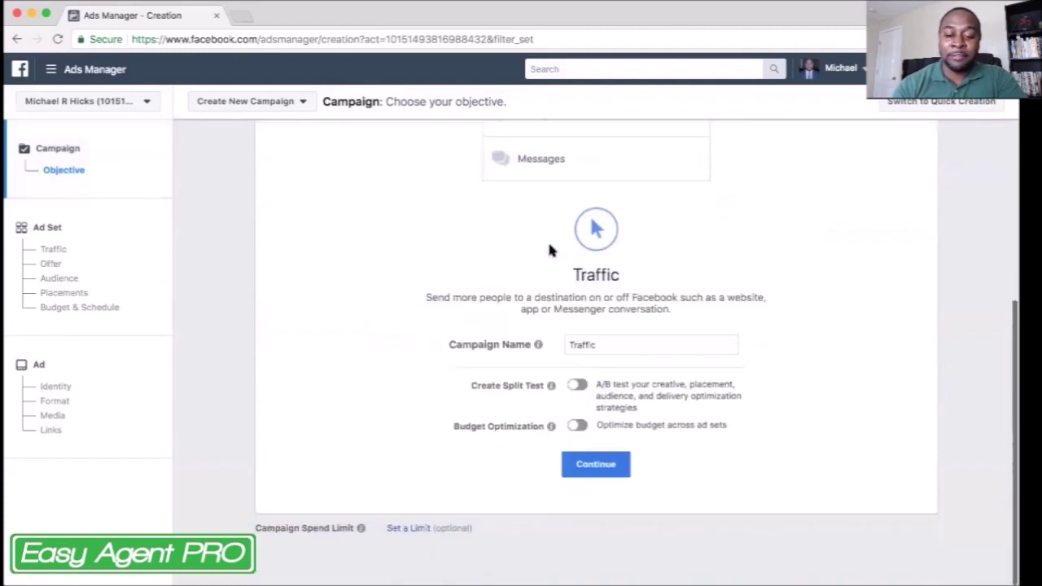
left_click(610, 469)
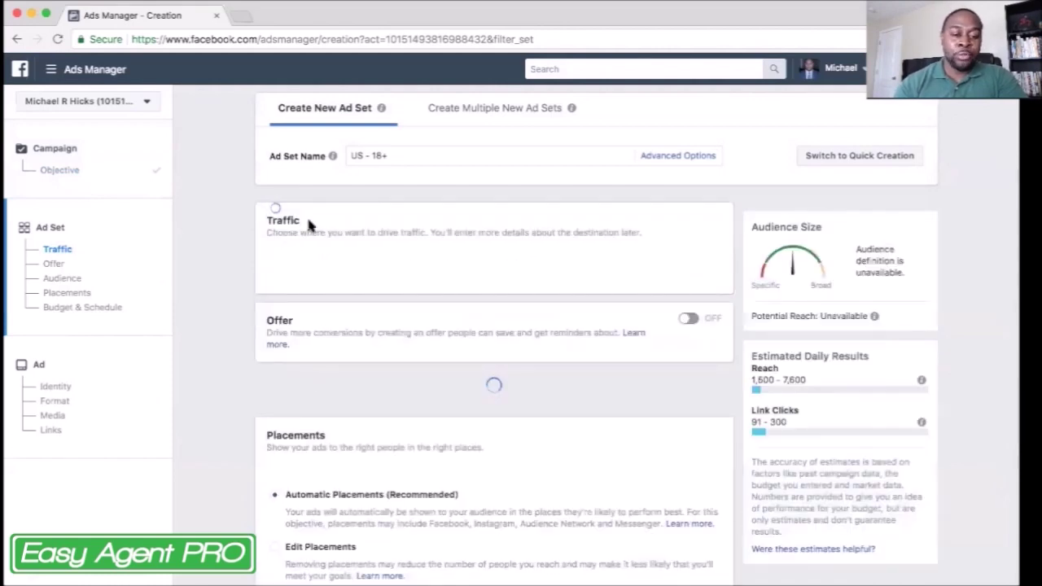
Step: Start a new custom audience for the ad set, built from a customer file using your own file or pasted data
scroll(307, 224, "down", 3)
scroll(308, 225, "up", 1)
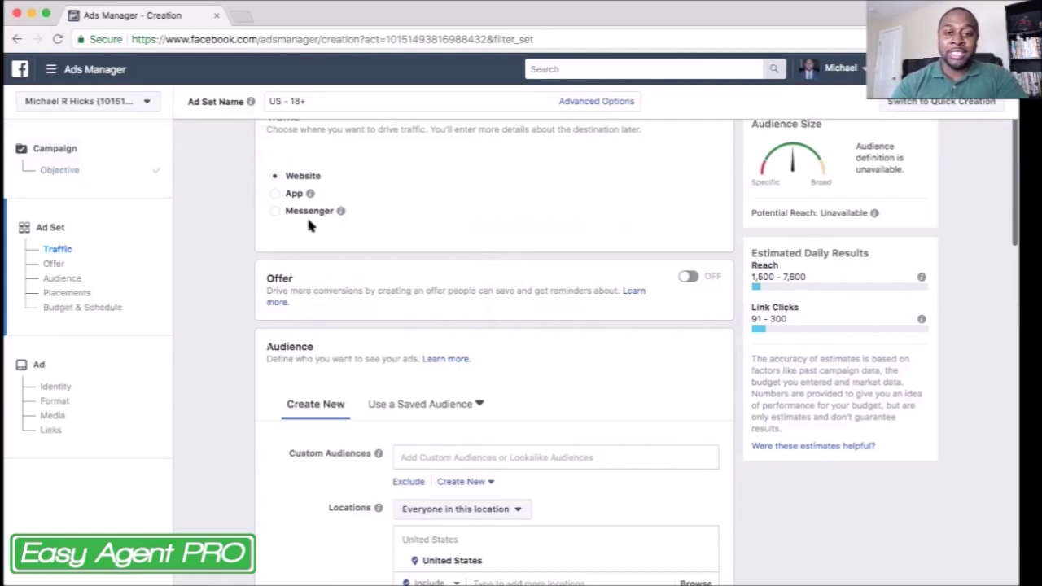
scroll(306, 215, "down", 2)
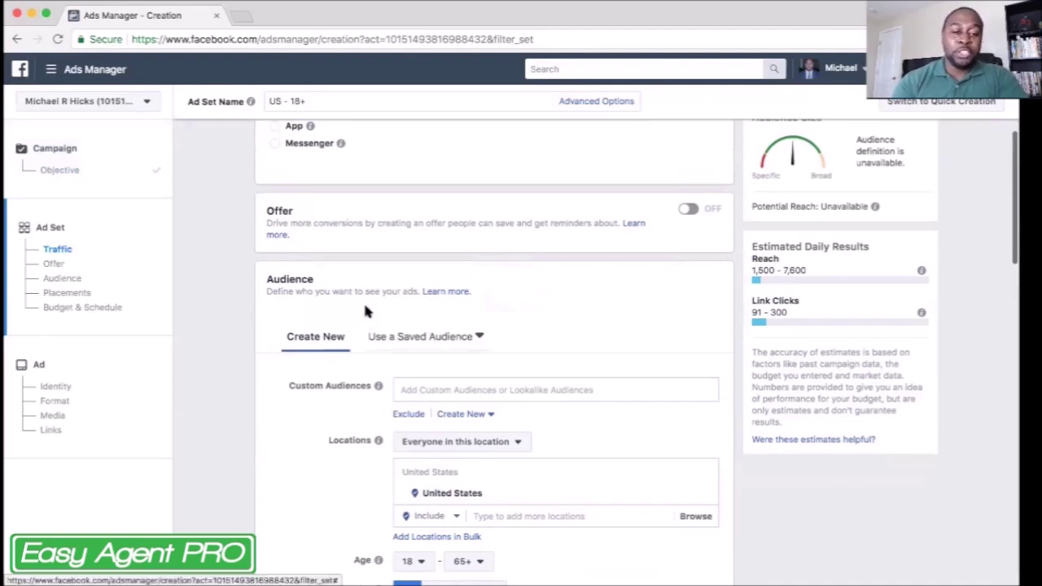
scroll(391, 288, "down", 2)
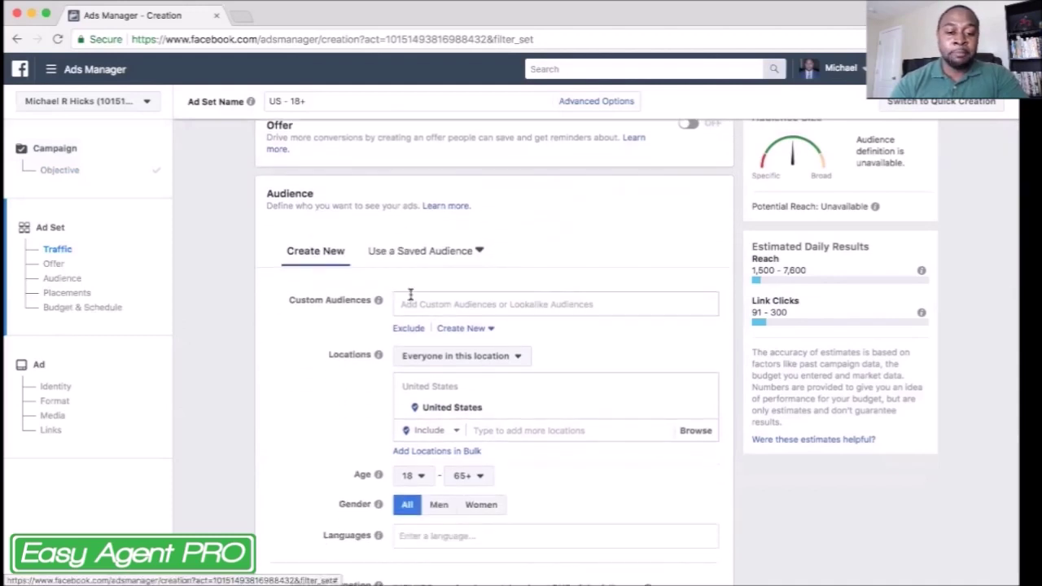
left_click(482, 329)
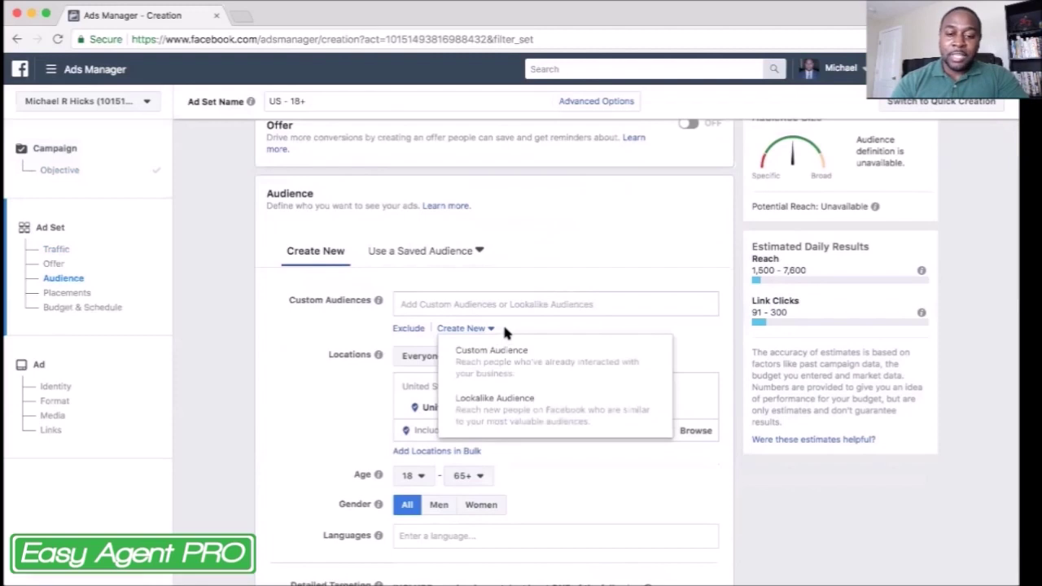
scroll(502, 326, "down", 1)
left_click(490, 282)
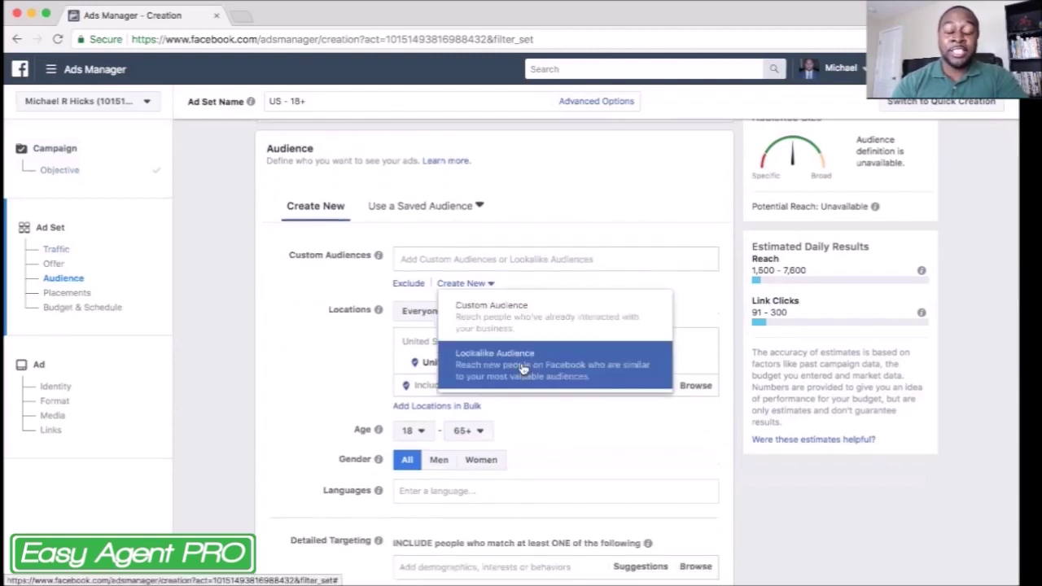
left_click(538, 324)
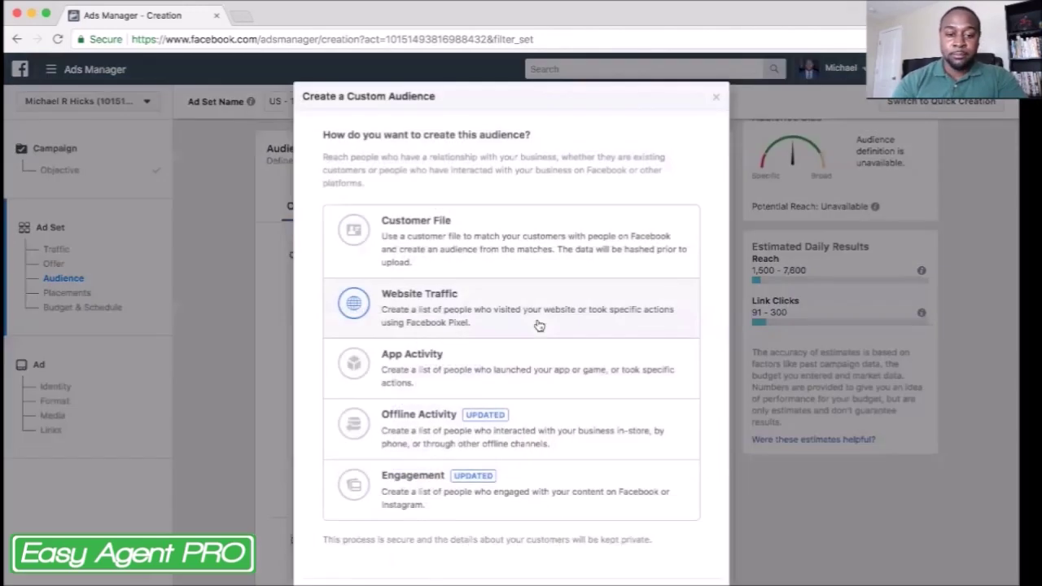
left_click(438, 241)
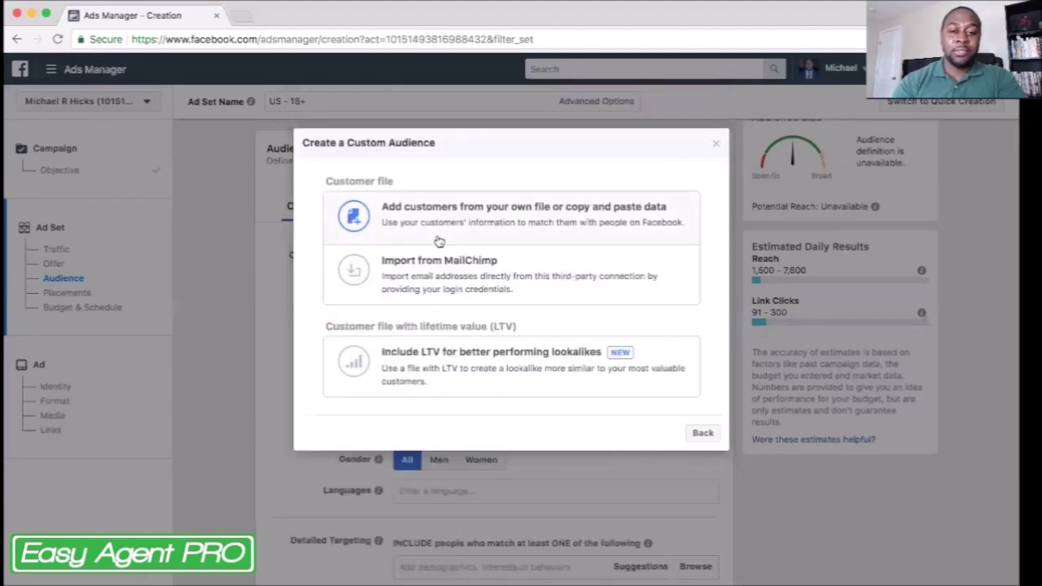
left_click(478, 225)
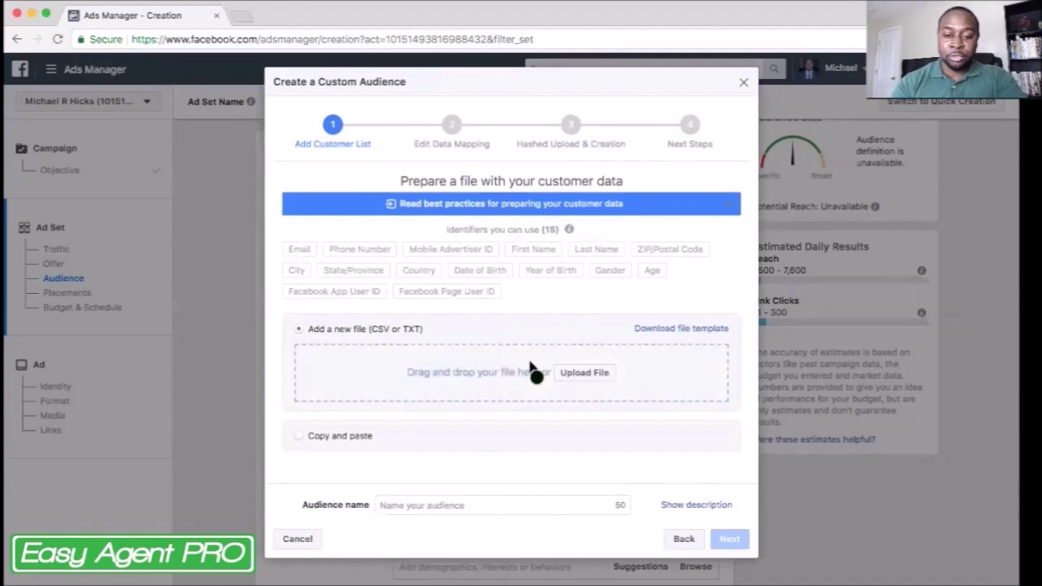
Step: Add contacts.csv as the customer list, name the audience expireds0701 and proceed to data mapping
left_click_drag(530, 366, 529, 365)
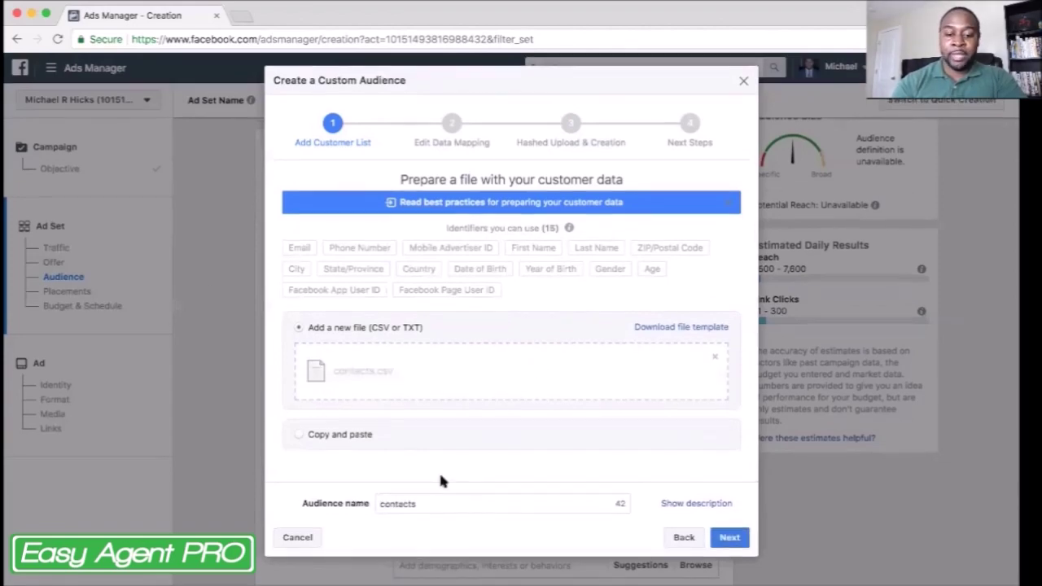
double_click(401, 504)
type("e")
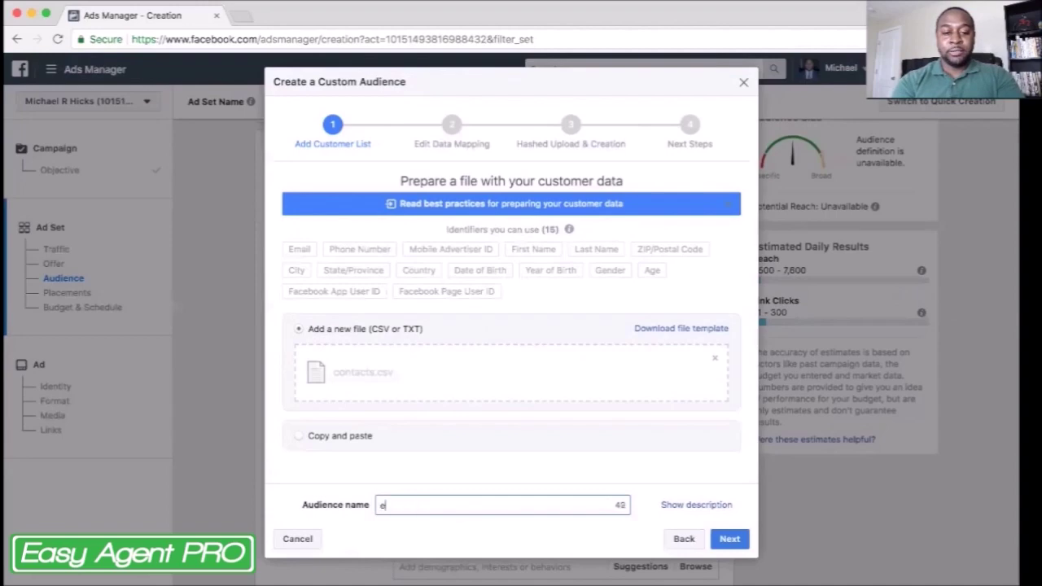
type("xpireds")
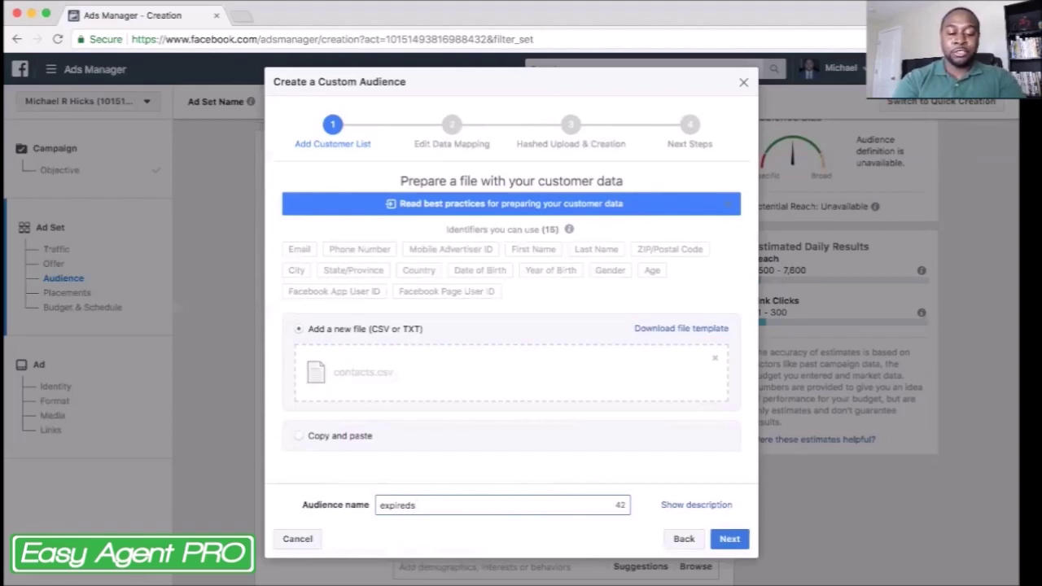
type("0701")
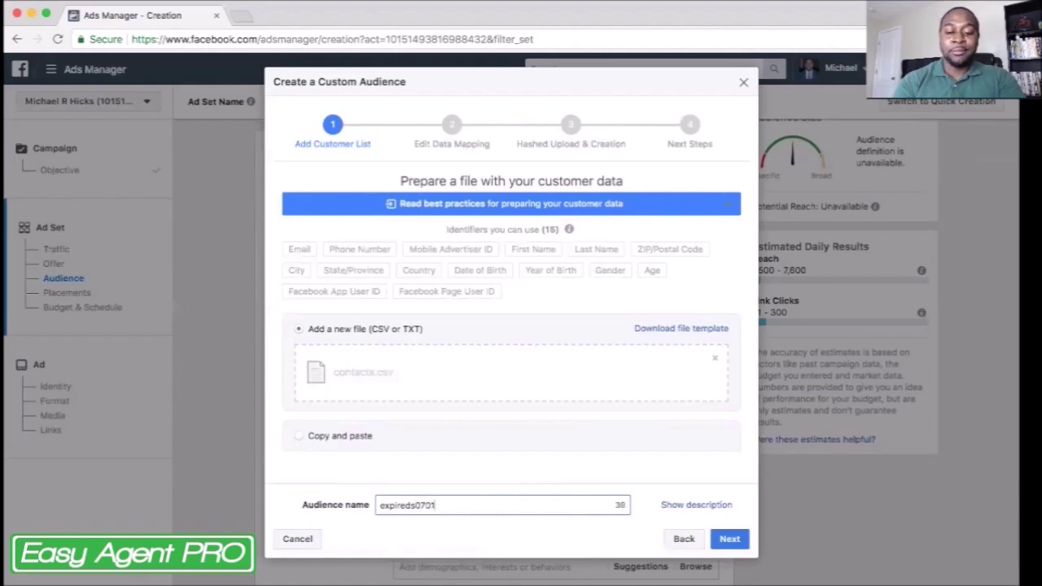
left_click(729, 543)
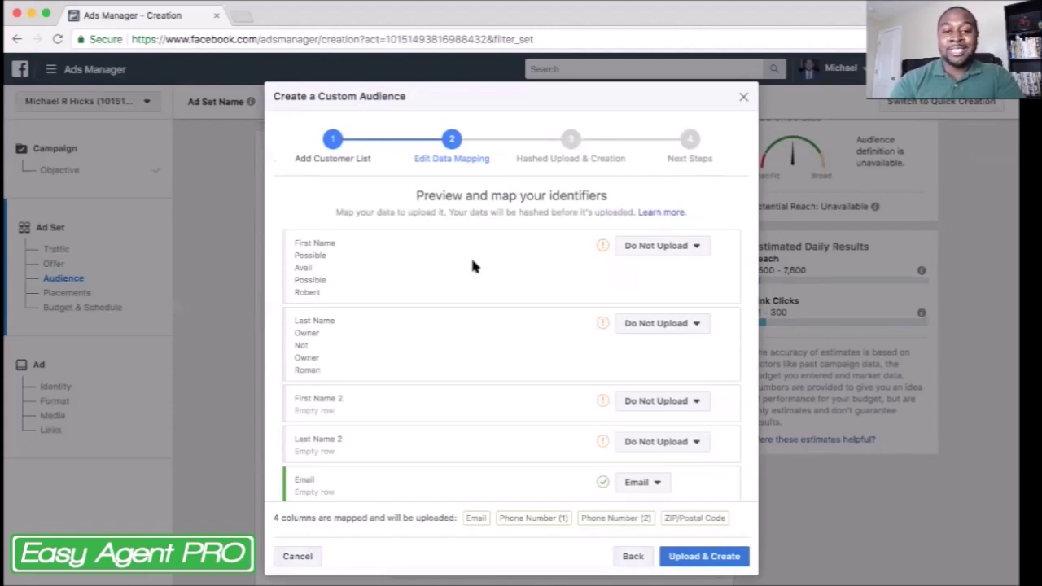
Step: Review how the name, email, phone and address columns of the customer file are mapped to identifiers
scroll(473, 267, "down", 2)
scroll(472, 266, "up", 2)
scroll(472, 260, "down", 3)
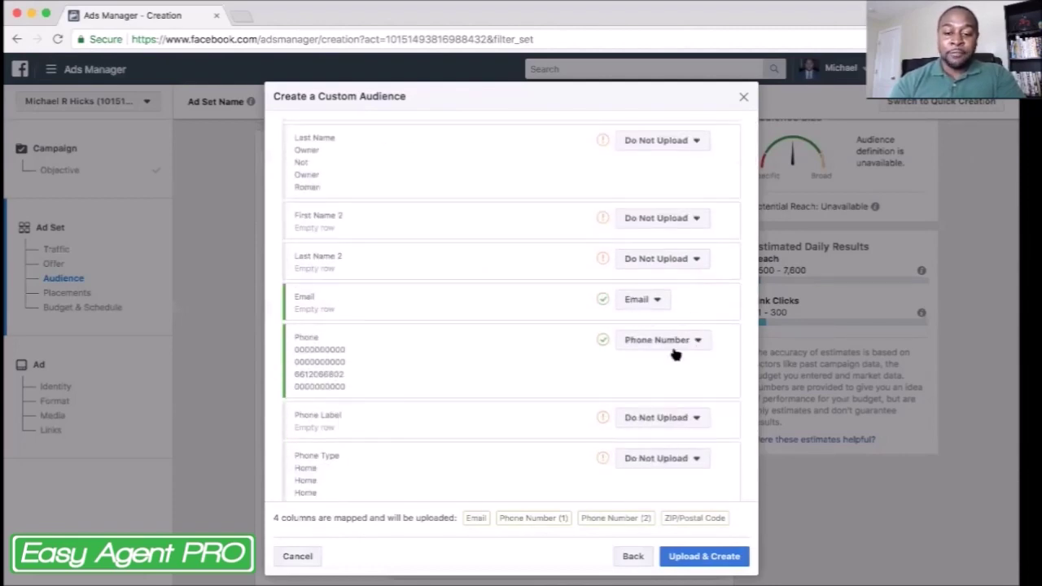
scroll(675, 352, "down", 4)
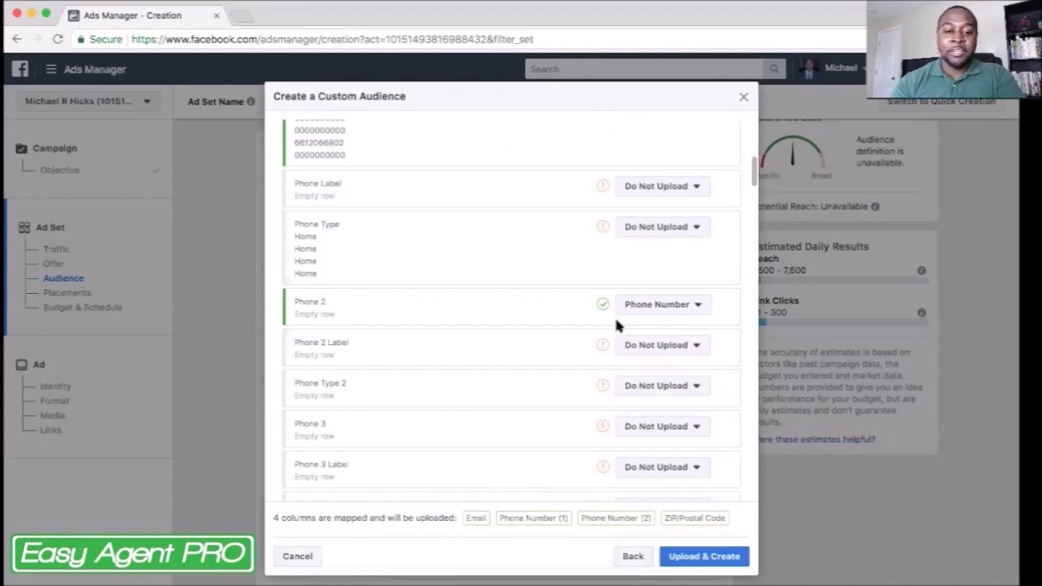
scroll(496, 302, "up", 2)
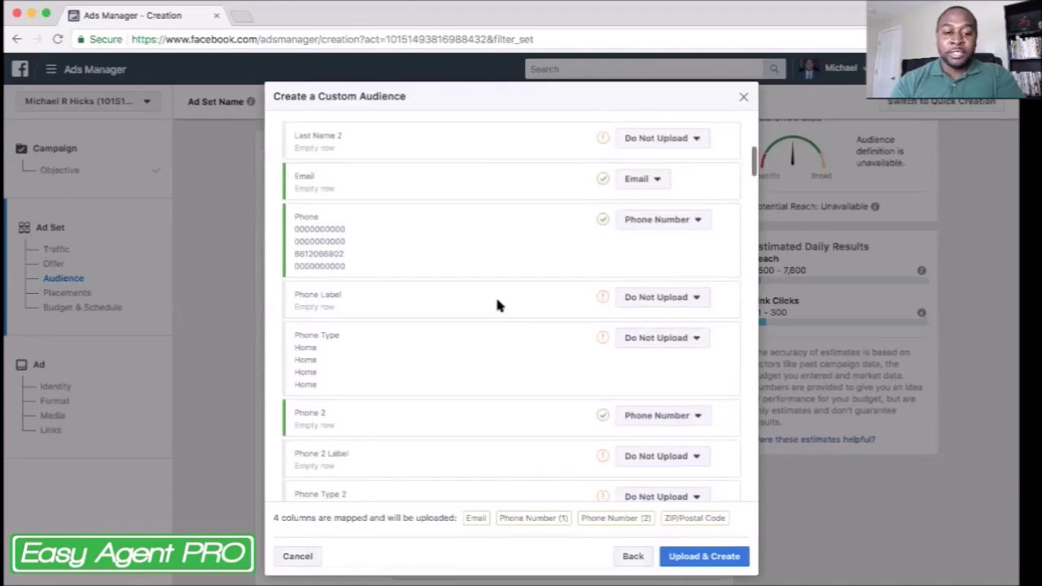
scroll(497, 304, "down", 3)
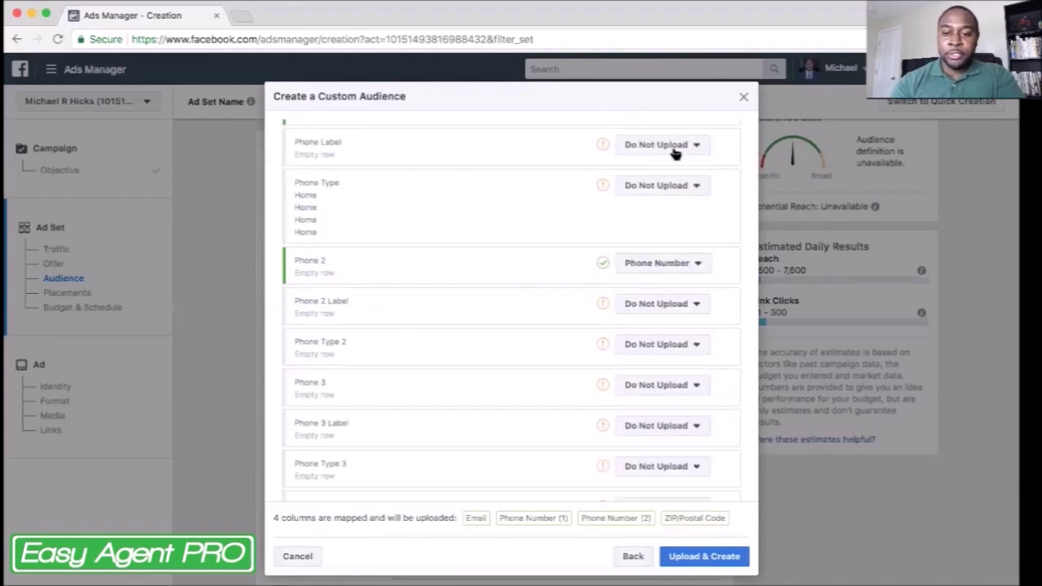
scroll(663, 205, "down", 2)
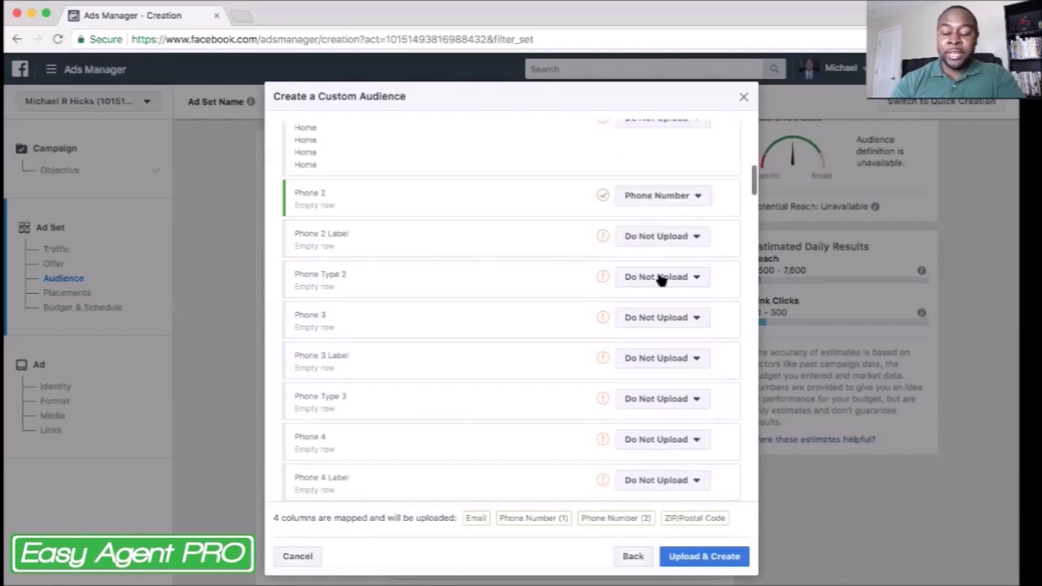
scroll(676, 350, "down", 5)
scroll(676, 346, "down", 5)
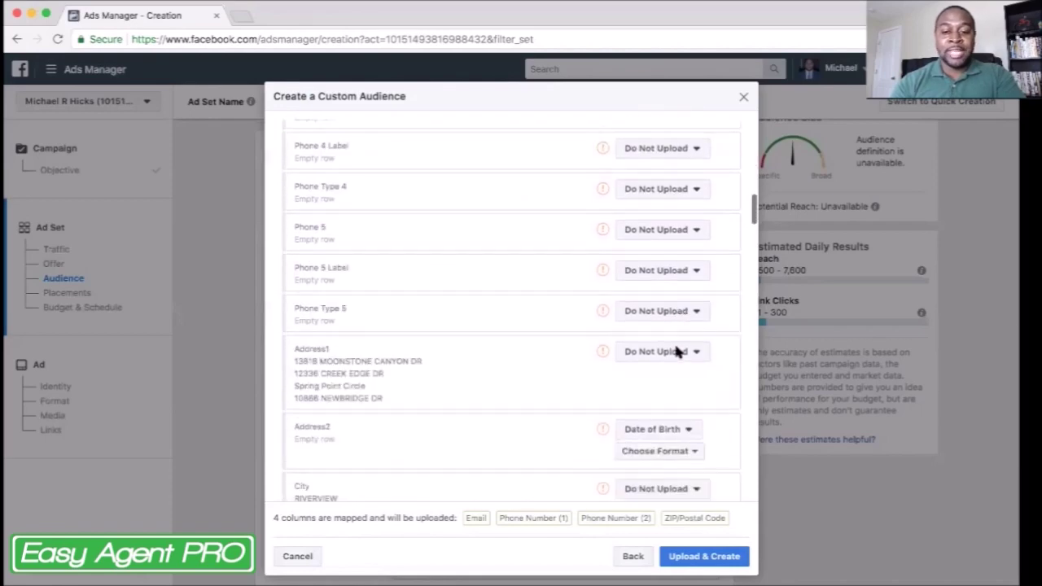
scroll(676, 350, "down", 6)
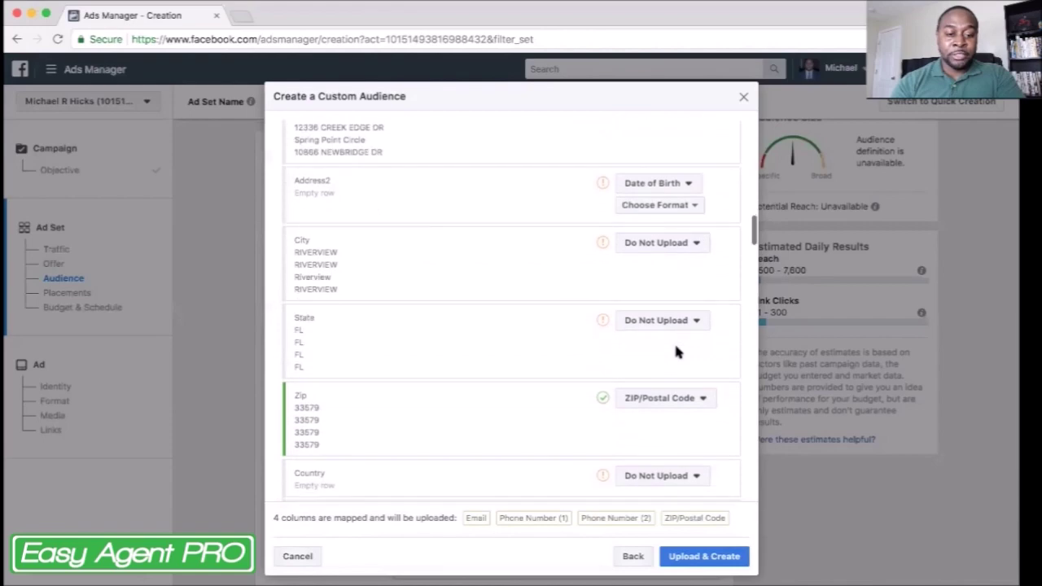
Step: Set the Zip column to Do Not Upload and check the mapping of the remaining columns
left_click(702, 309)
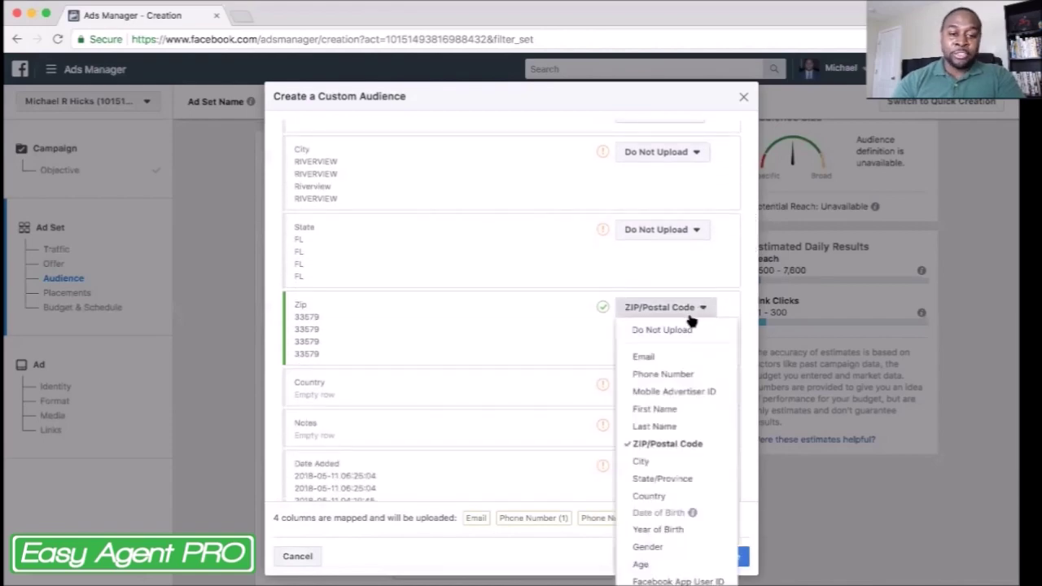
left_click(656, 331)
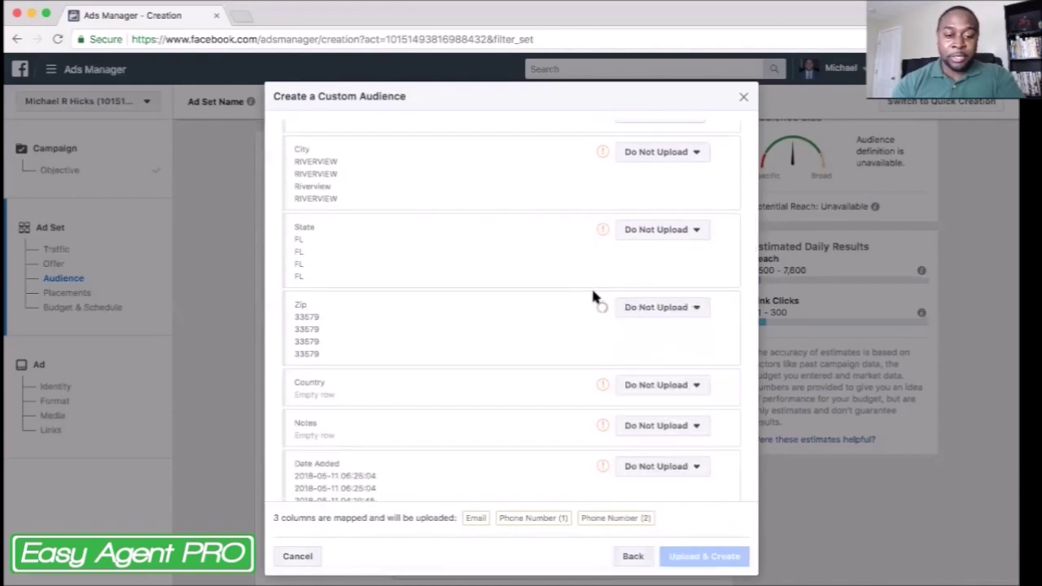
scroll(591, 286, "down", 8)
scroll(591, 285, "down", 13)
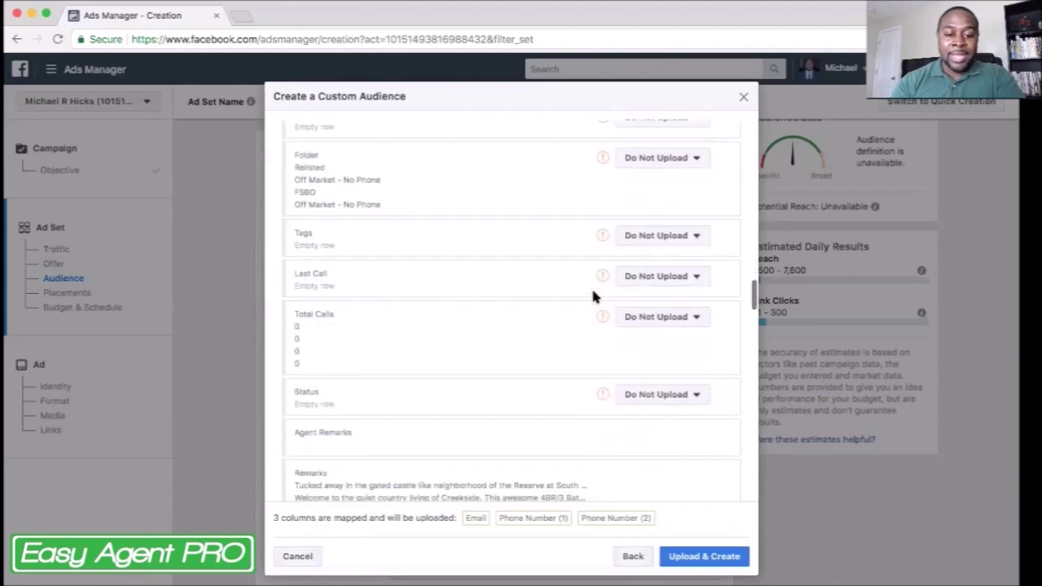
scroll(592, 297, "down", 20)
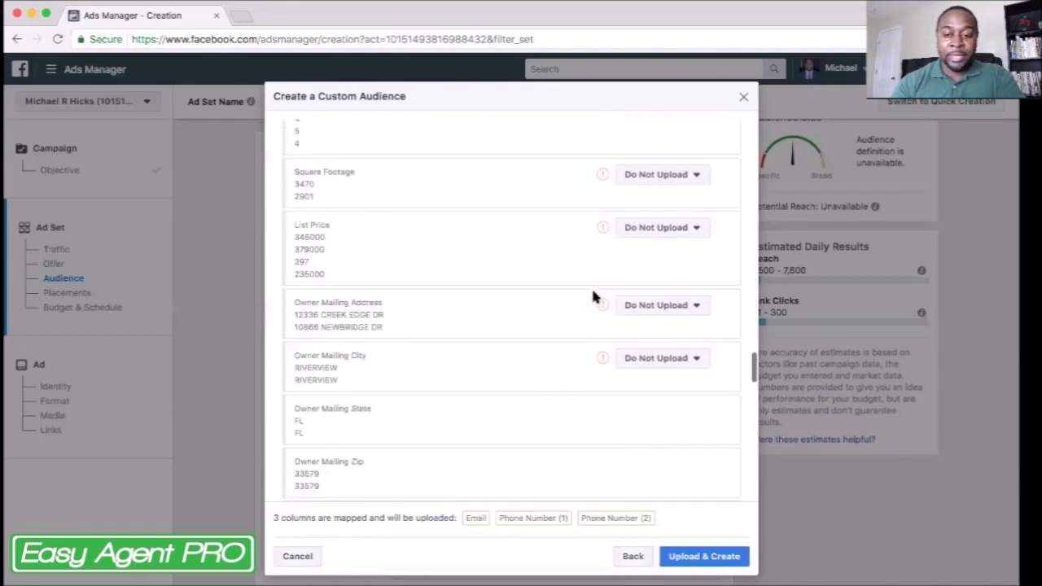
Step: Upload the customer list and create the audience despite the unmapped identifiers, and finish the audience setup
left_click(705, 561)
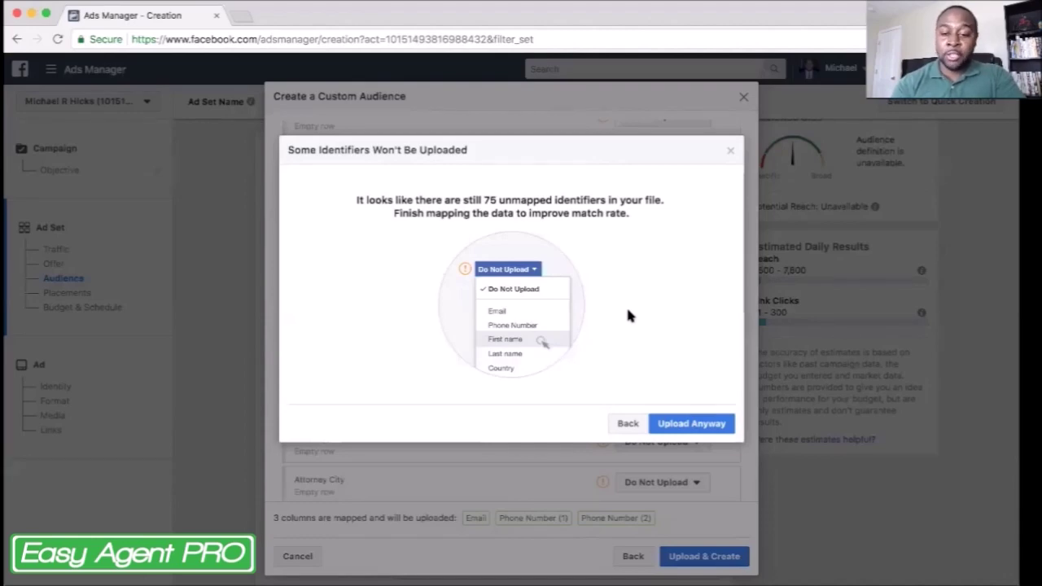
left_click(693, 422)
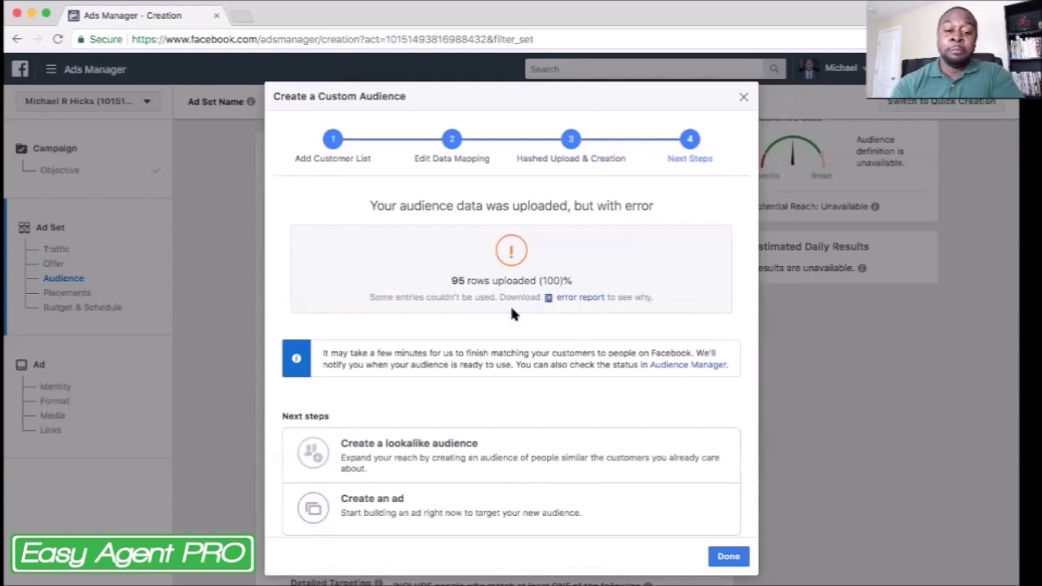
scroll(512, 314, "down", 1)
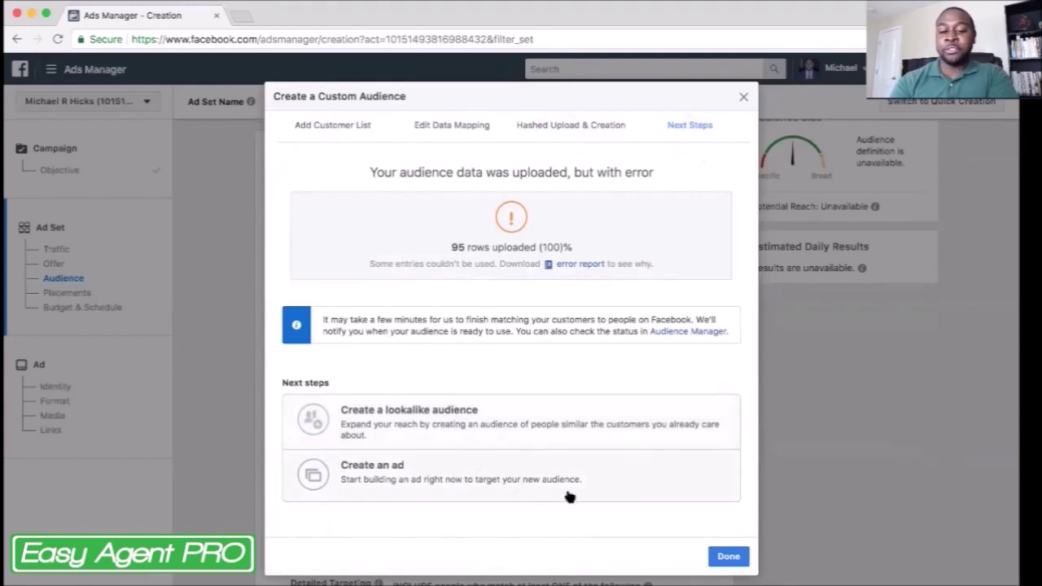
left_click(732, 558)
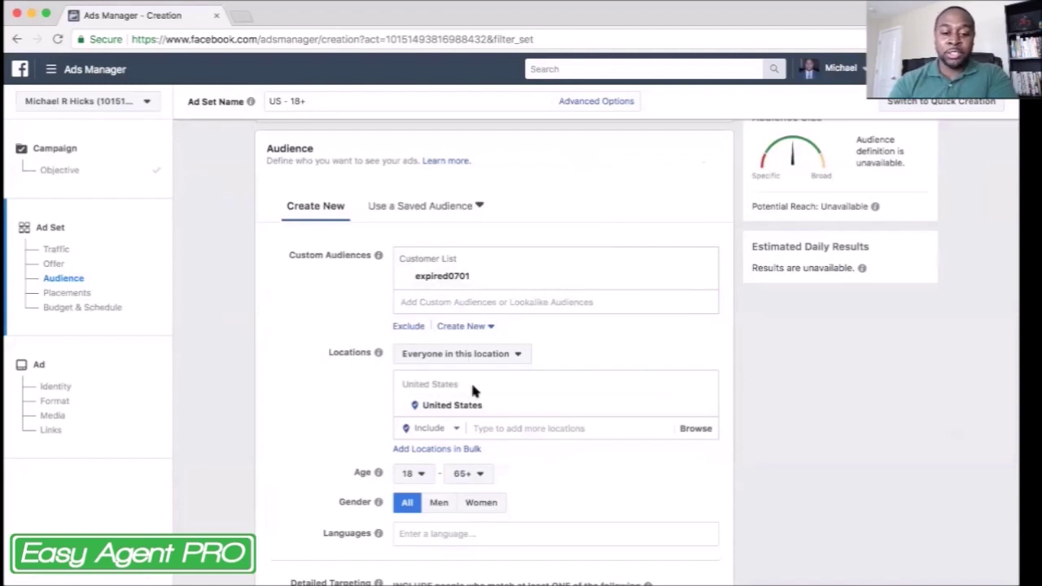
Step: Look over the ad set's location, age, gender, language and detailed targeting options
left_click(501, 428)
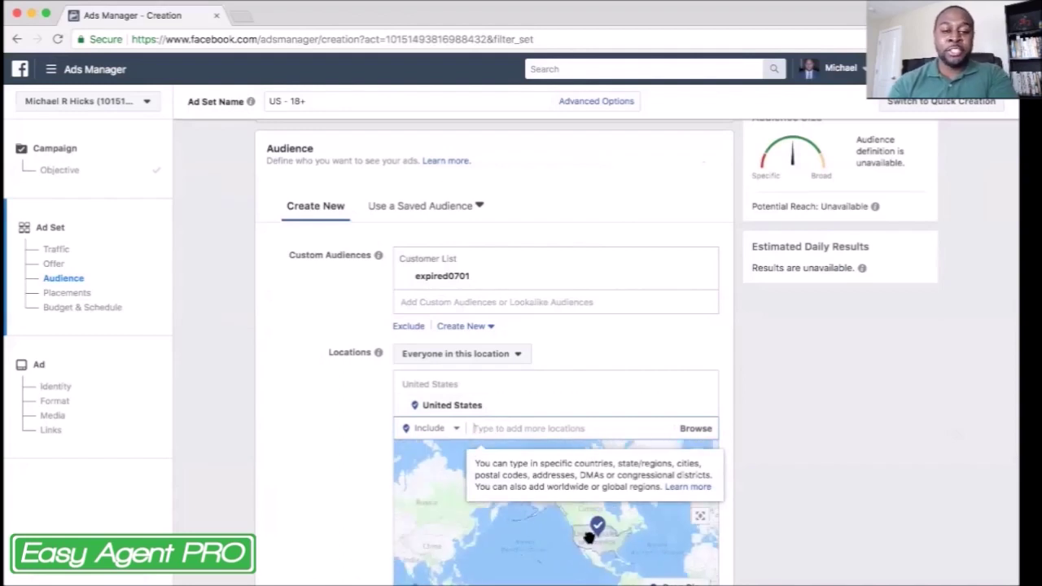
left_click(348, 412)
scroll(349, 412, "down", 2)
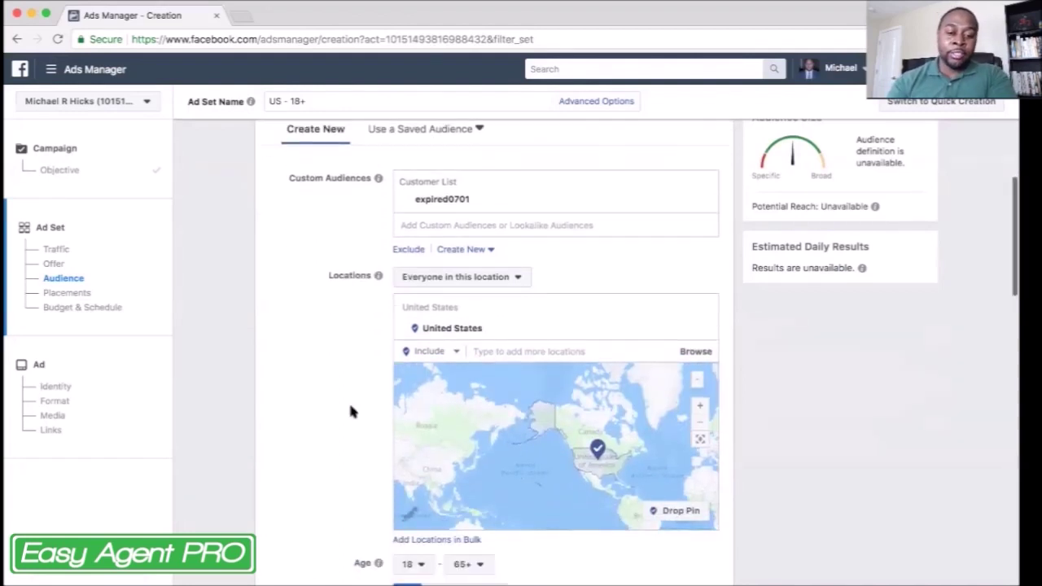
scroll(350, 411, "down", 4)
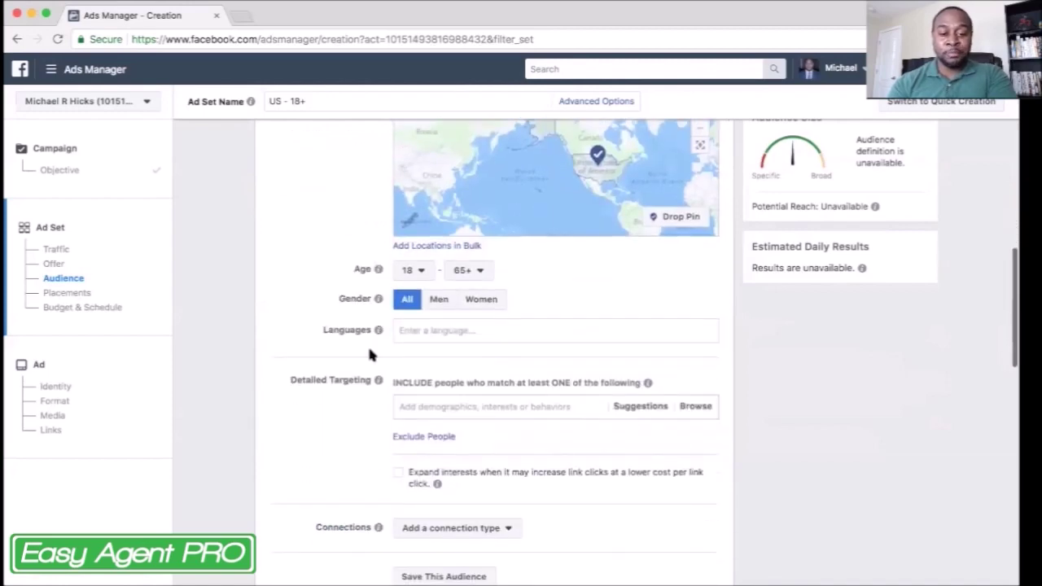
scroll(492, 381, "up", 1)
scroll(491, 378, "up", 3)
scroll(490, 377, "down", 6)
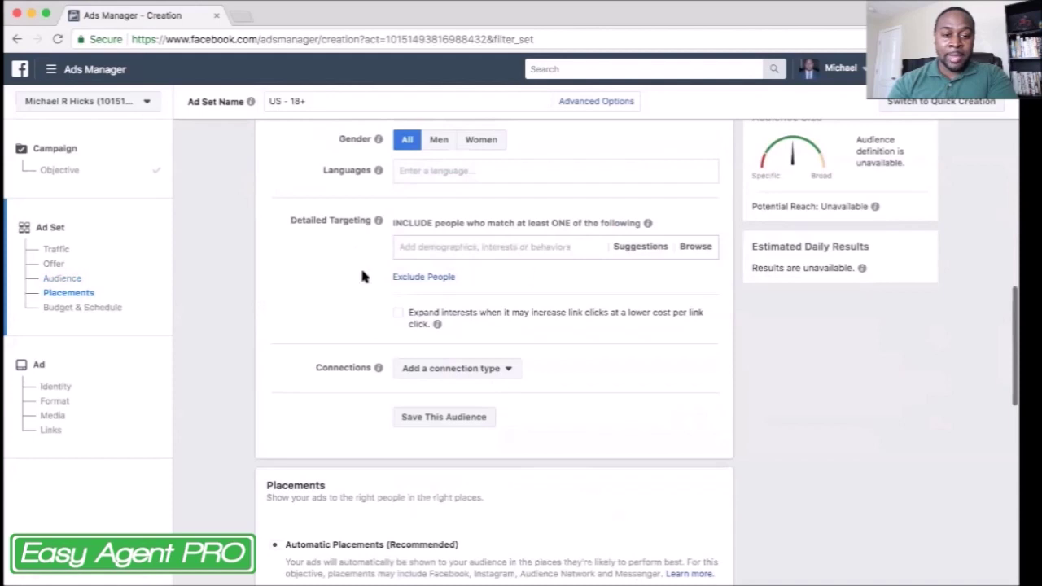
Step: Show the exclusion criteria in detailed targeting and browse the suggestions for "real estate" without choosing any
left_click(438, 277)
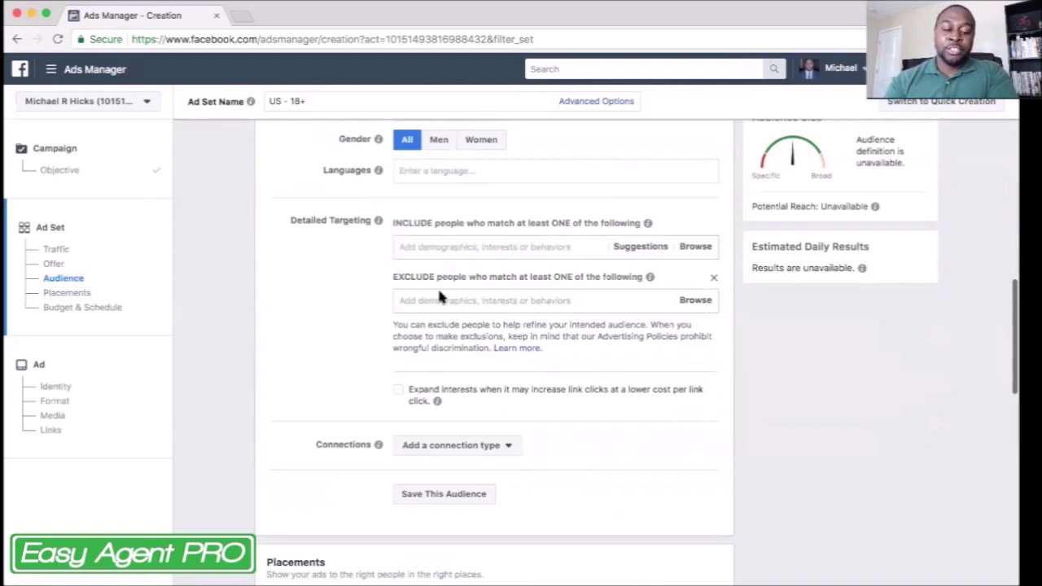
left_click(451, 301)
type("r")
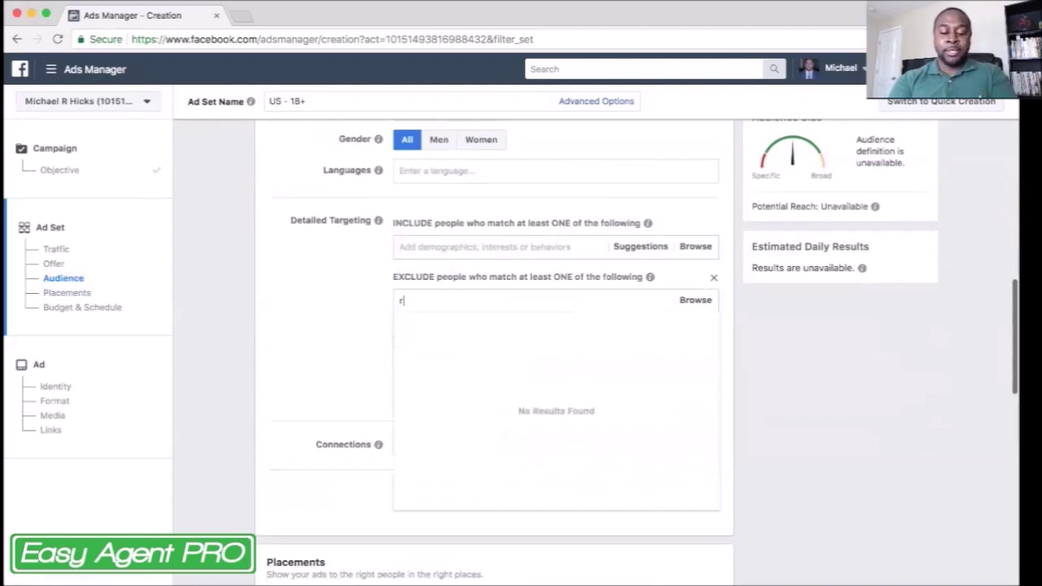
type("eal estate")
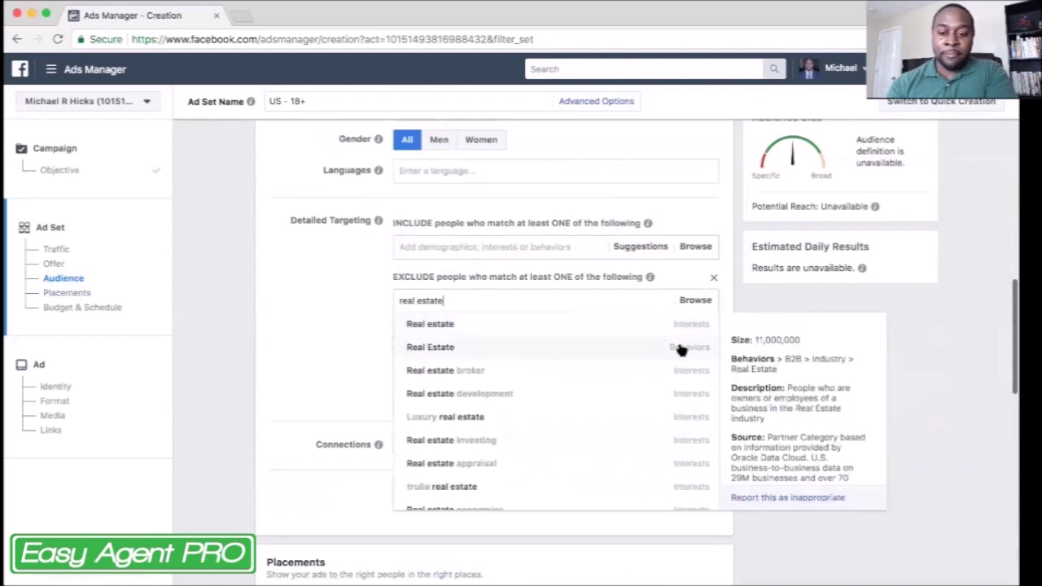
scroll(687, 352, "down", 3)
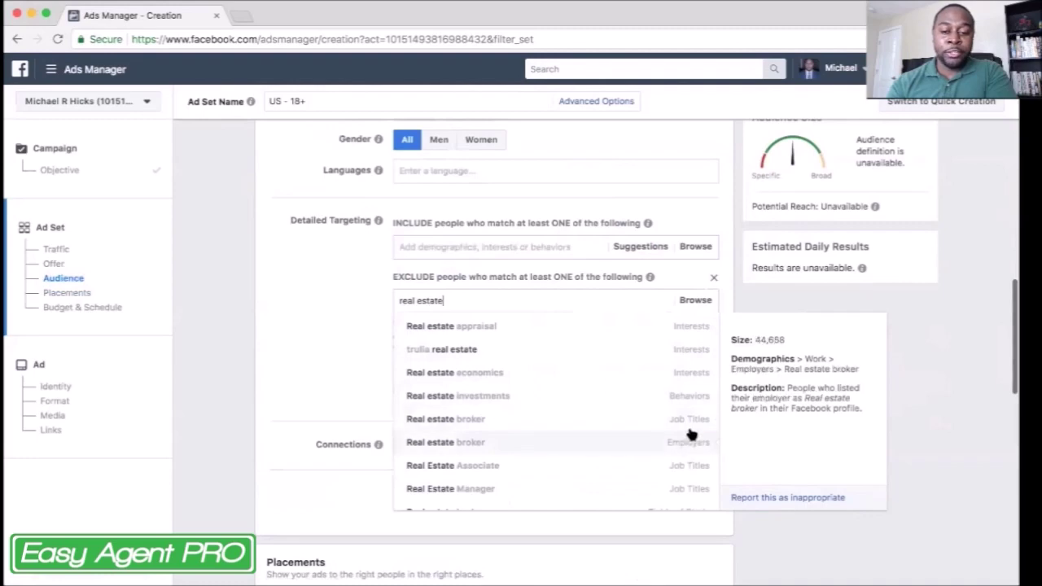
left_click(347, 353)
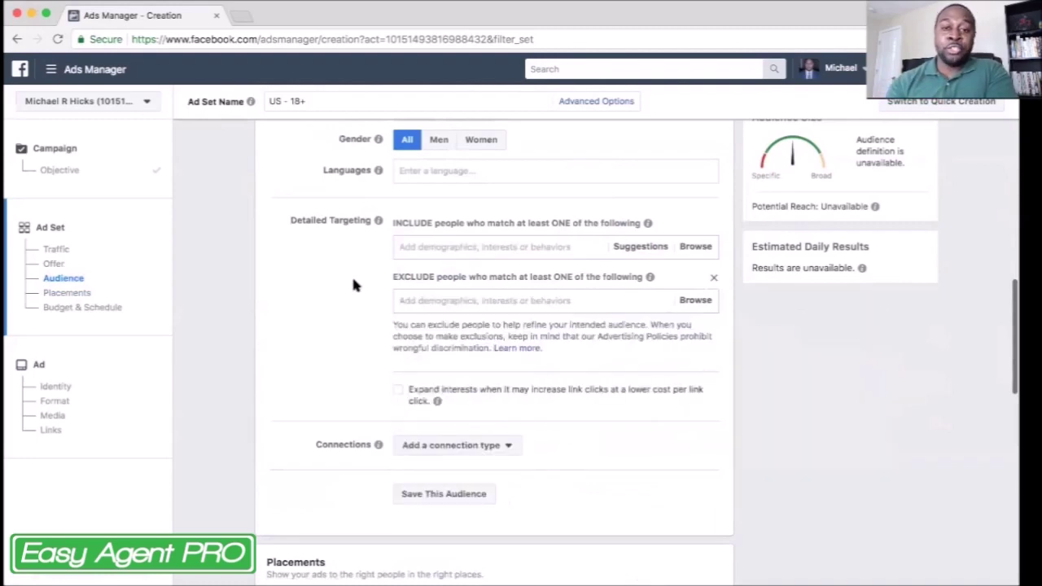